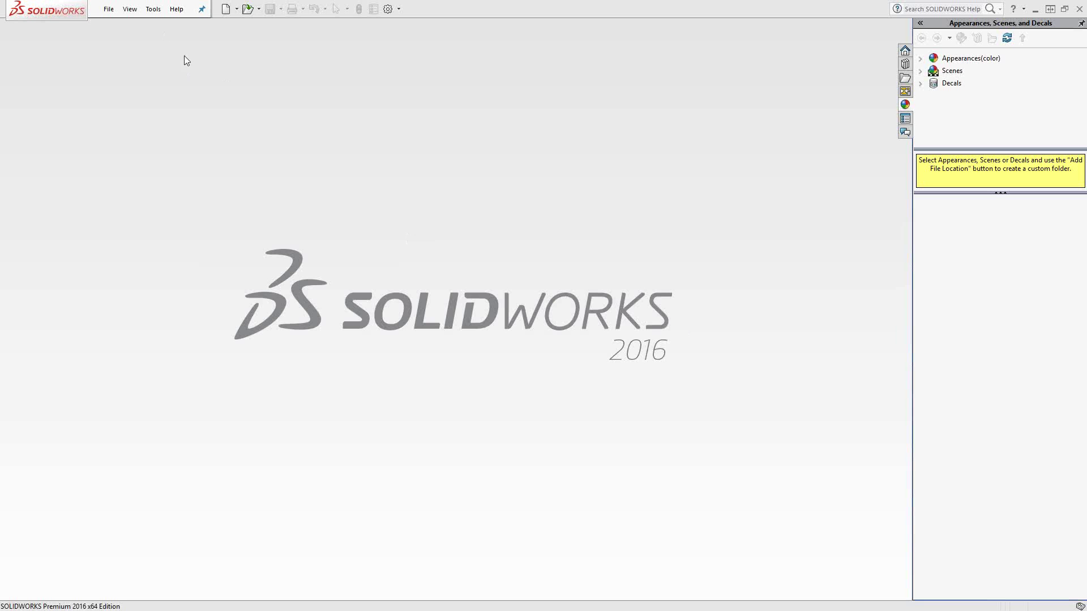
# Open the SolidCAM Settings dialog
pyautogui.click(154, 9)
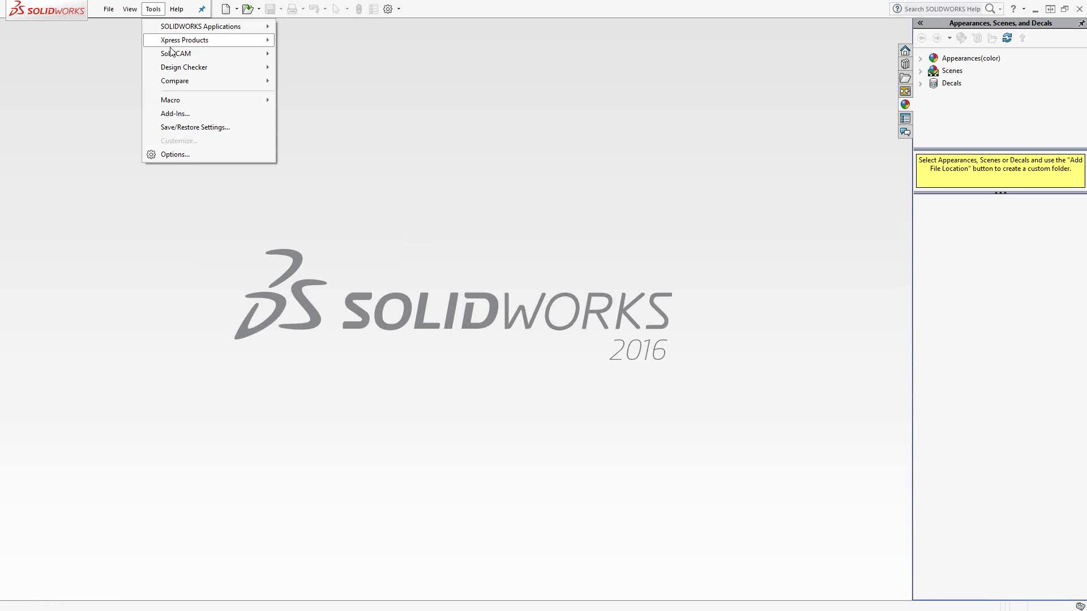
pyautogui.moveTo(174, 59)
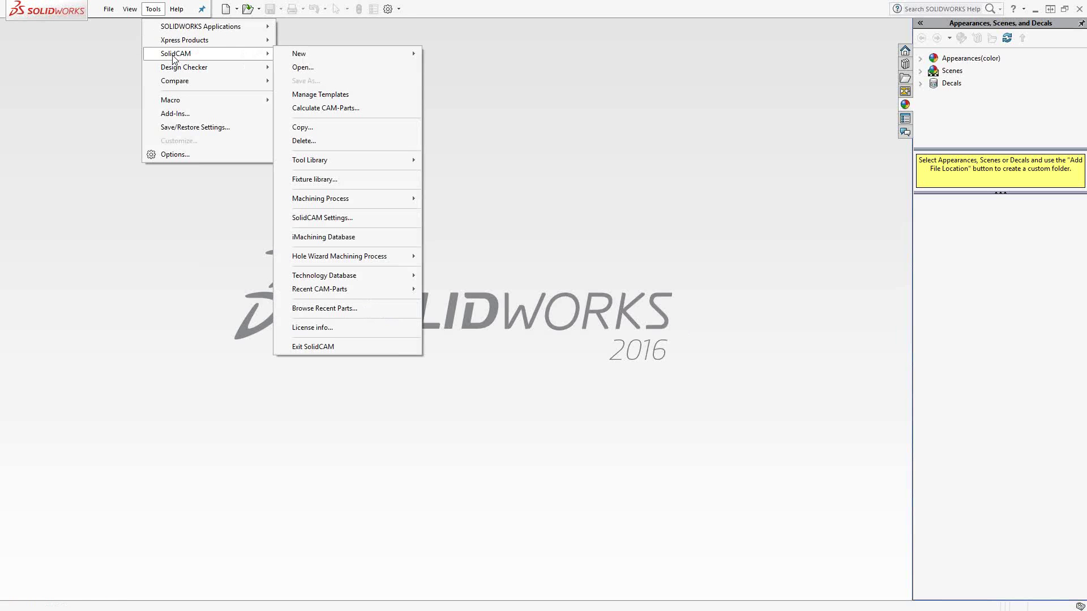
pyautogui.click(359, 220)
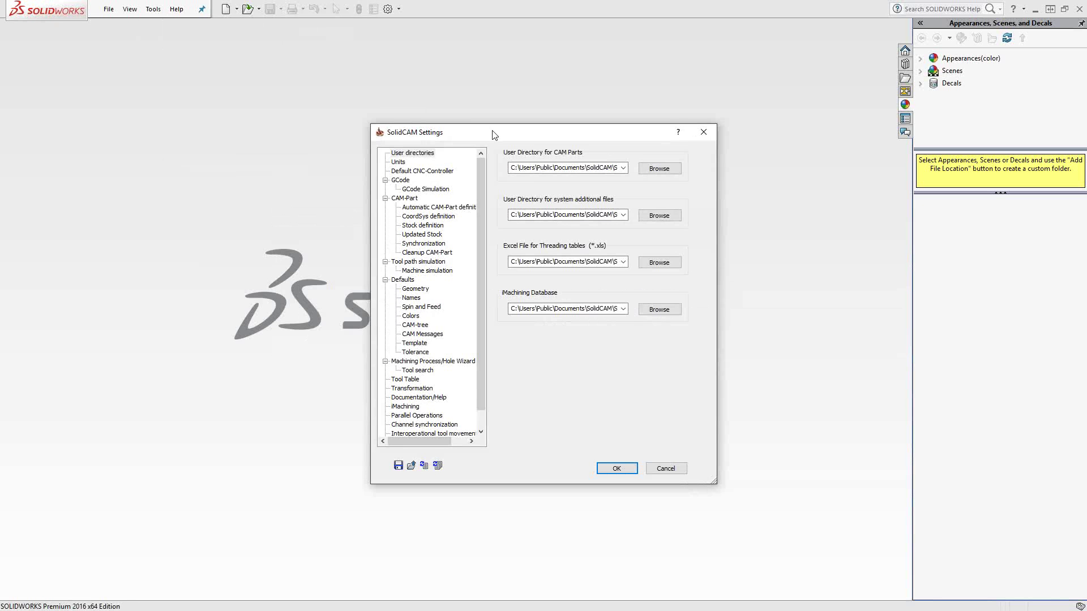
pyautogui.moveTo(491, 131); pyautogui.dragTo(449, 125)
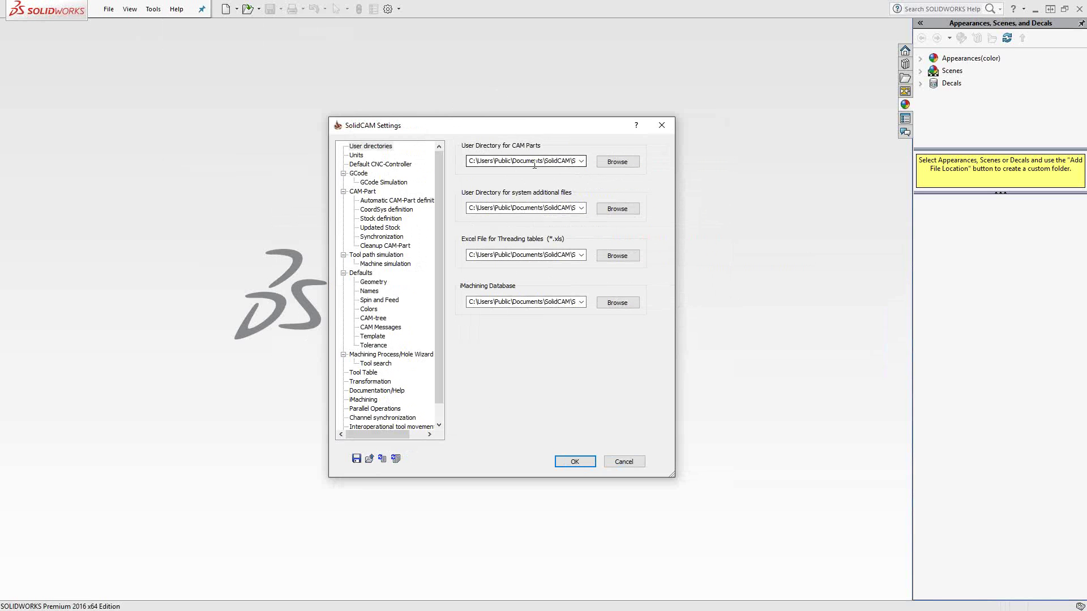
pyautogui.click(617, 162)
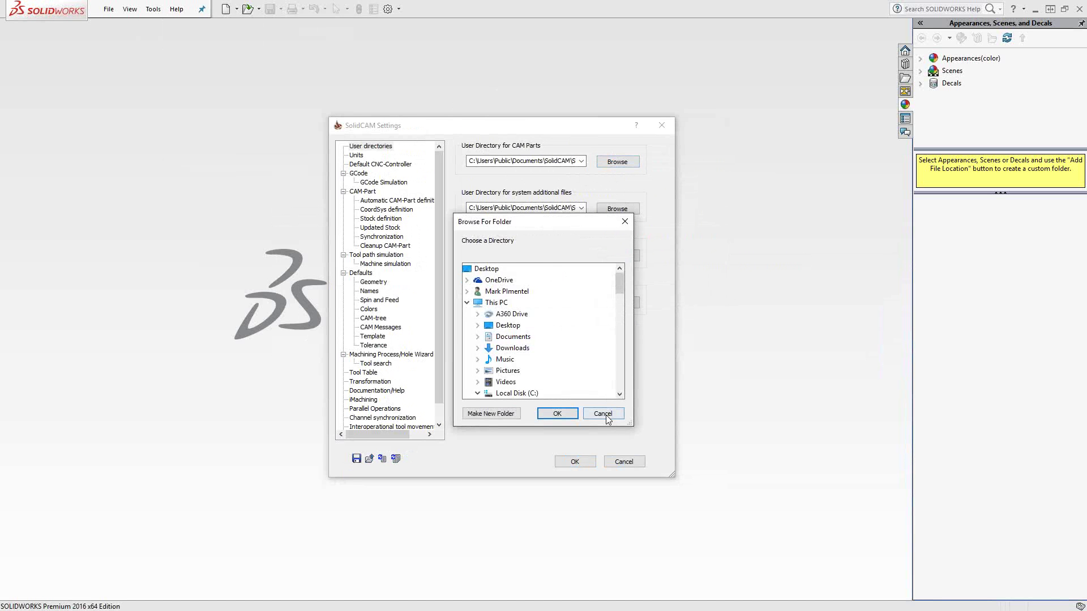
pyautogui.scroll(-7, 608, 419)
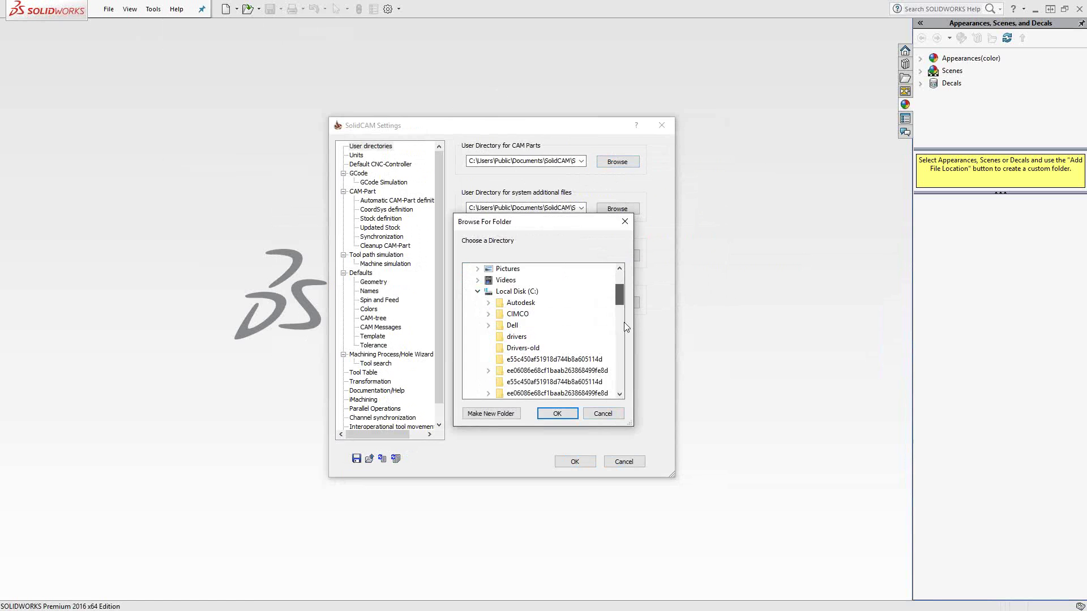
pyautogui.click(603, 415)
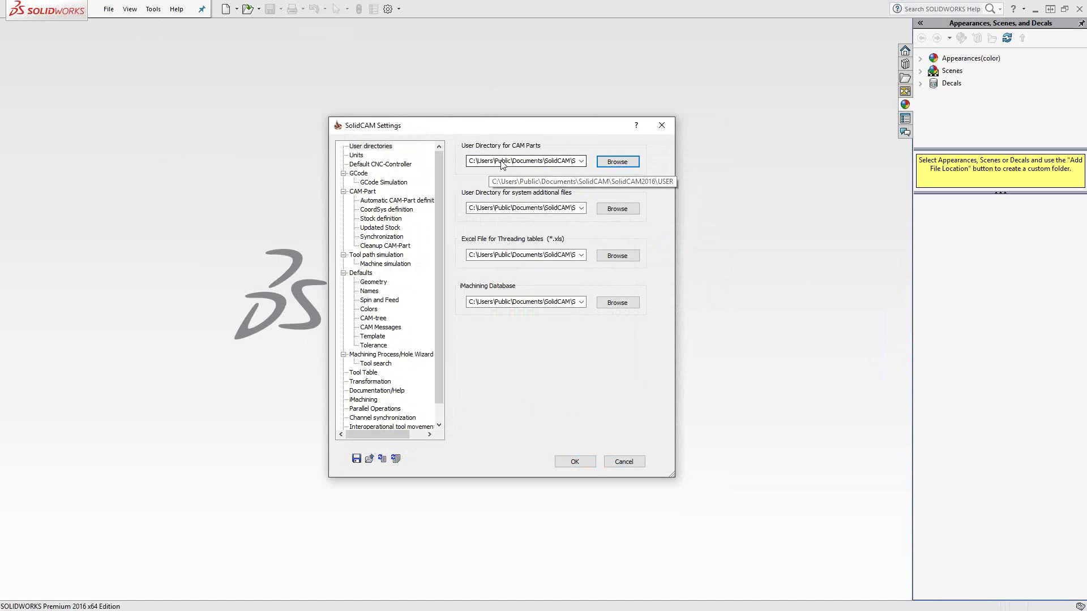
# Set the default Milling CNC-Controller to gMilling_Haas_SS_3x in the SolidCAM settings
pyautogui.click(357, 157)
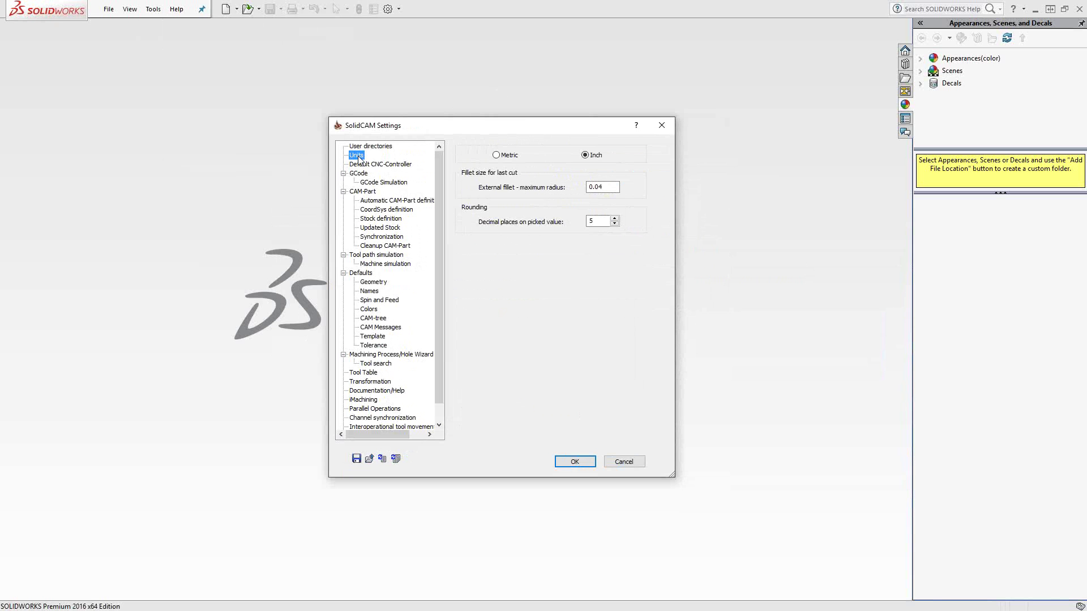
pyautogui.click(366, 165)
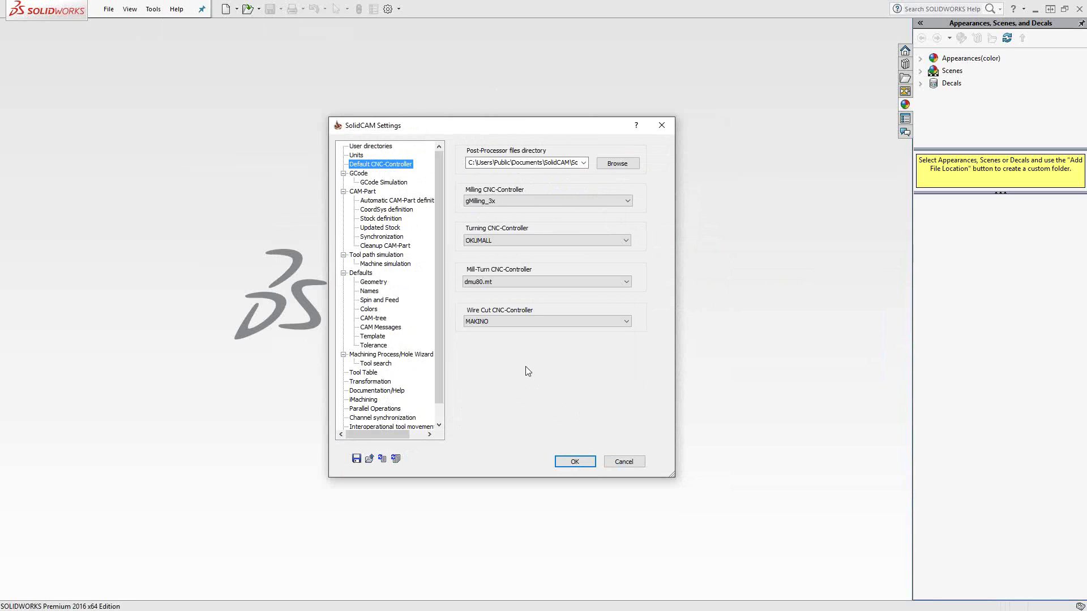
pyautogui.click(627, 201)
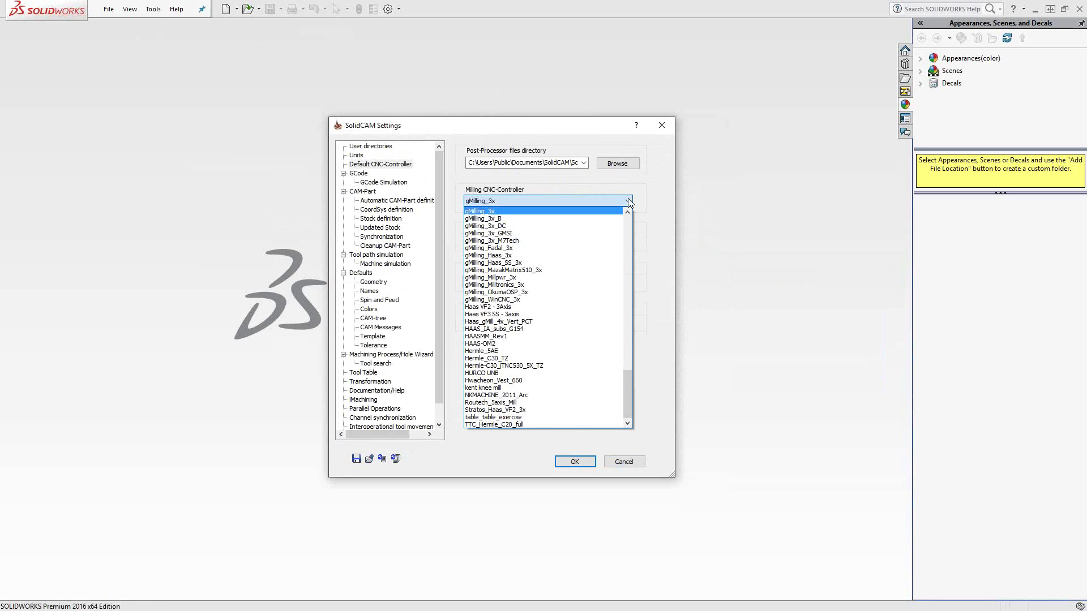
pyautogui.click(629, 202)
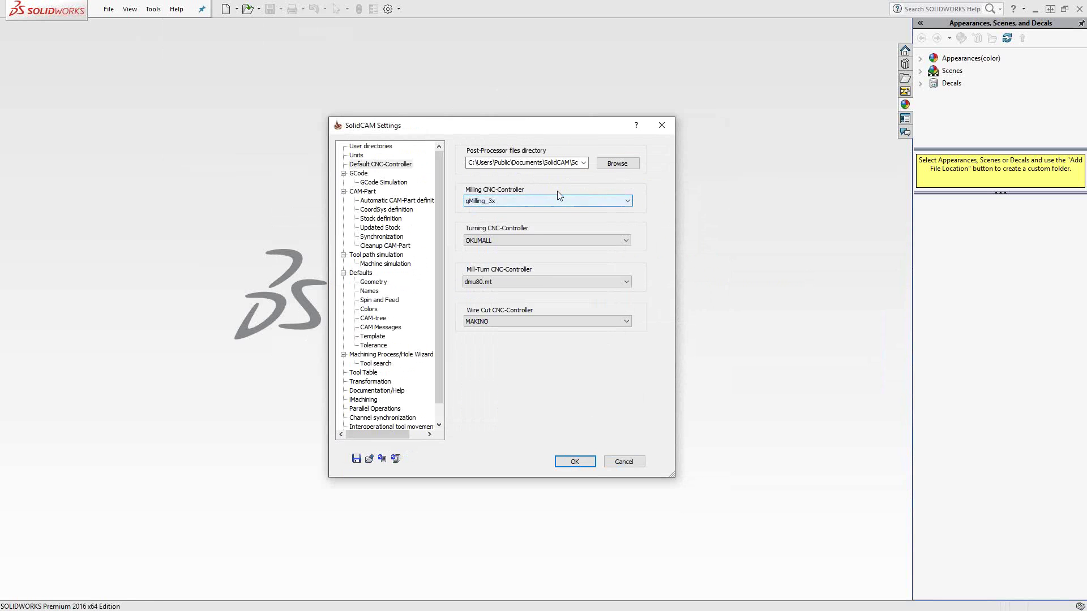
pyautogui.click(629, 201)
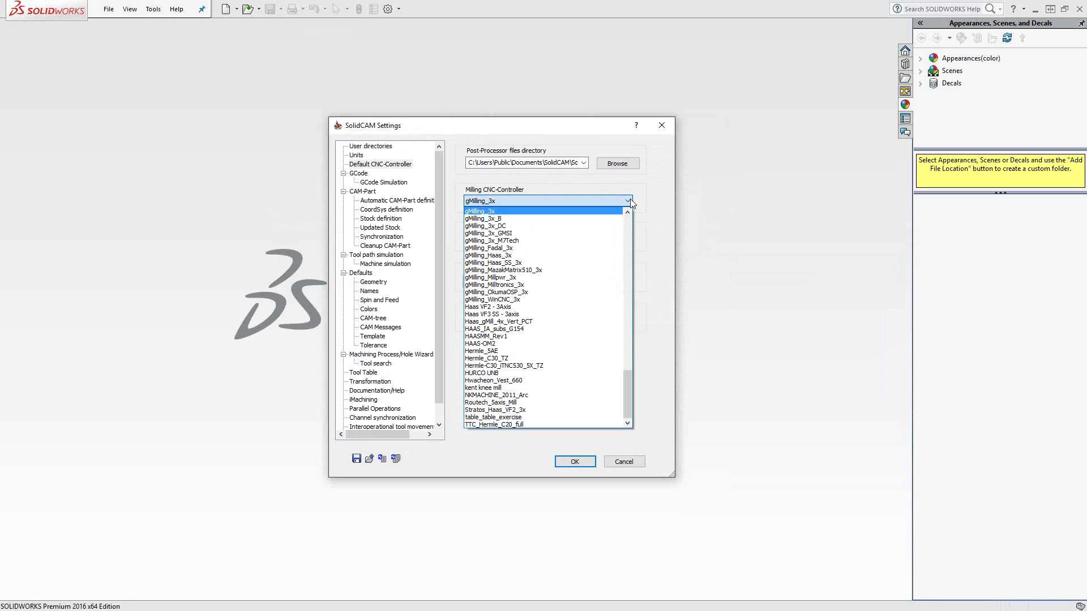
pyautogui.click(547, 263)
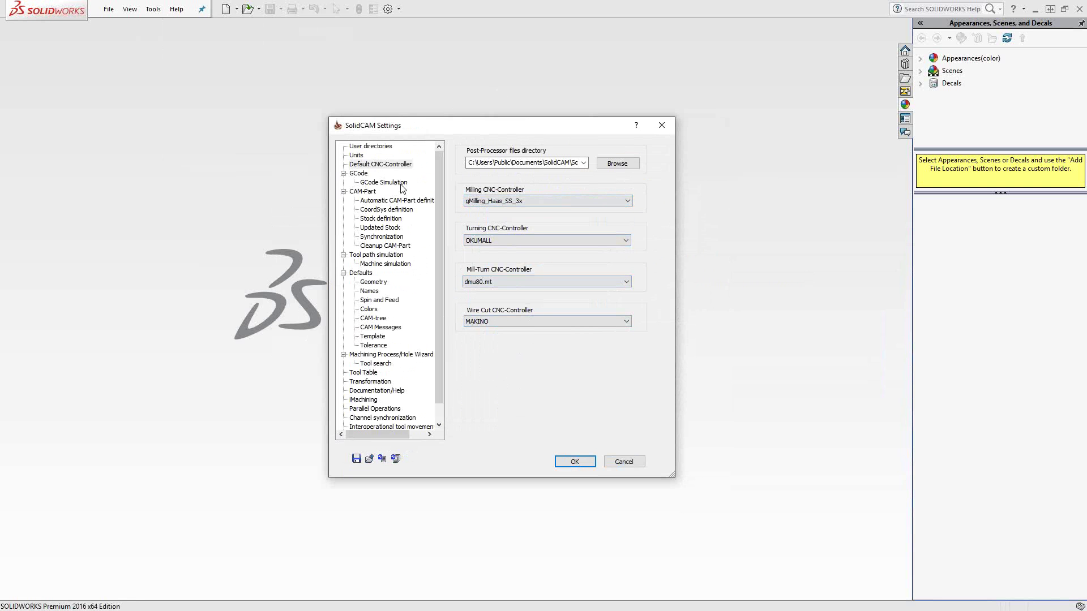
# Try out the GCode directory as the save location for GCode files and browse for a different GCode editor
pyautogui.click(365, 174)
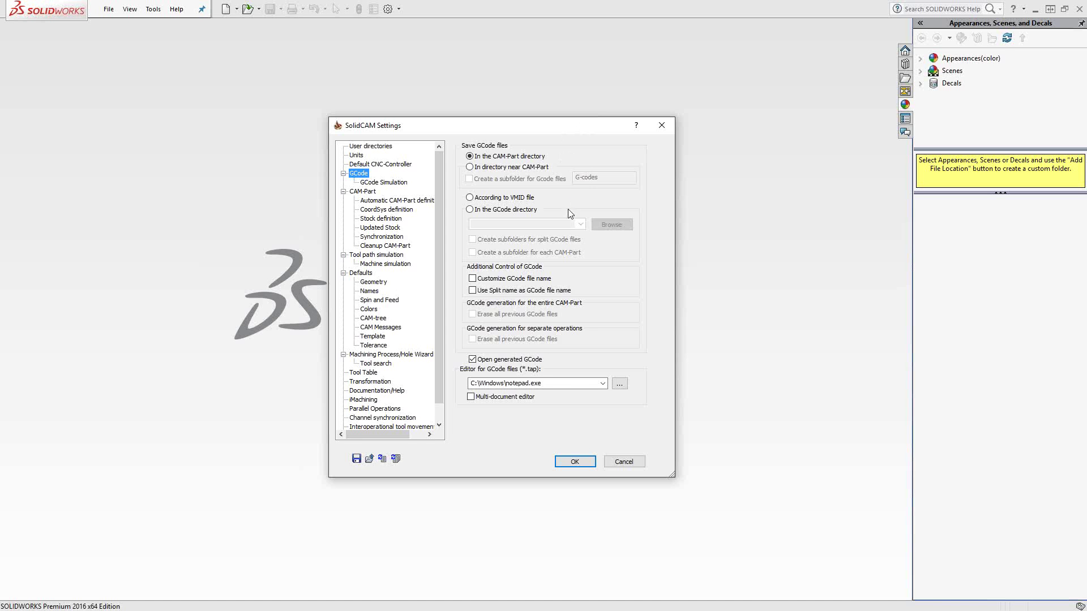
pyautogui.click(470, 210)
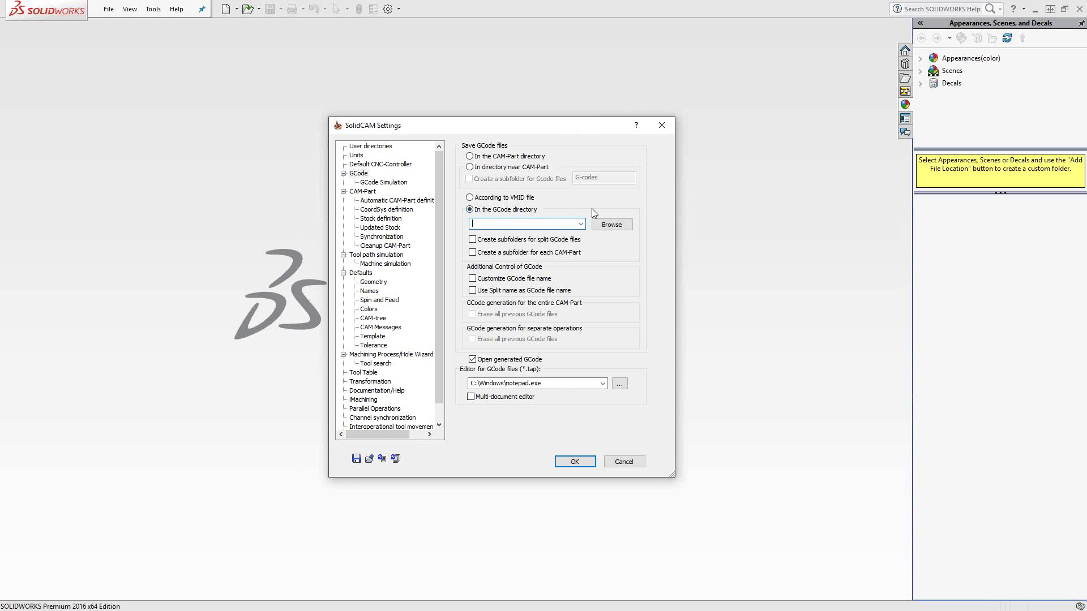
pyautogui.click(618, 224)
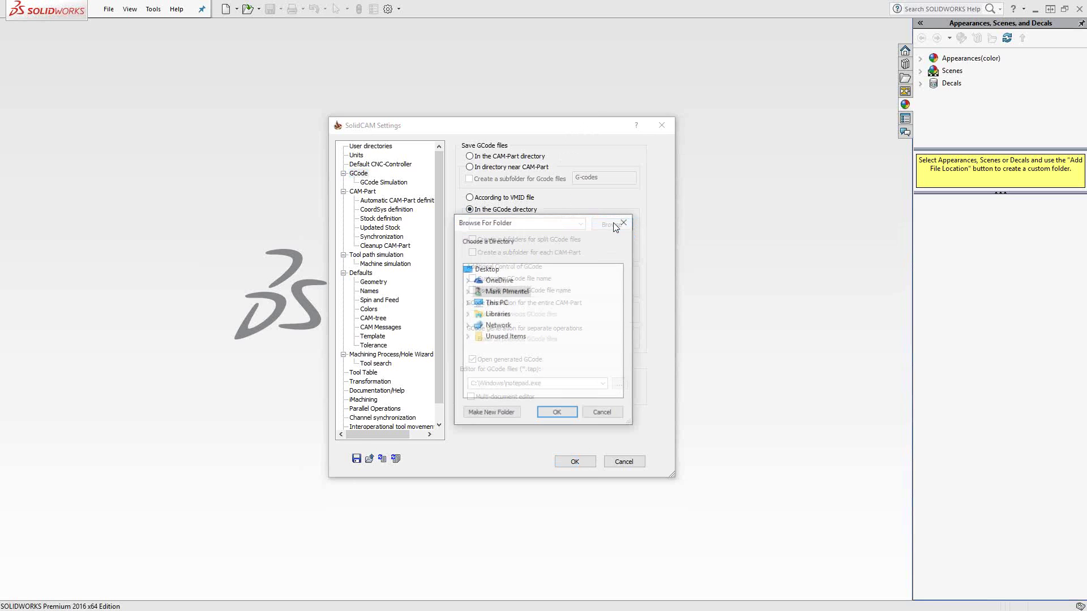
pyautogui.click(603, 413)
pyautogui.click(470, 156)
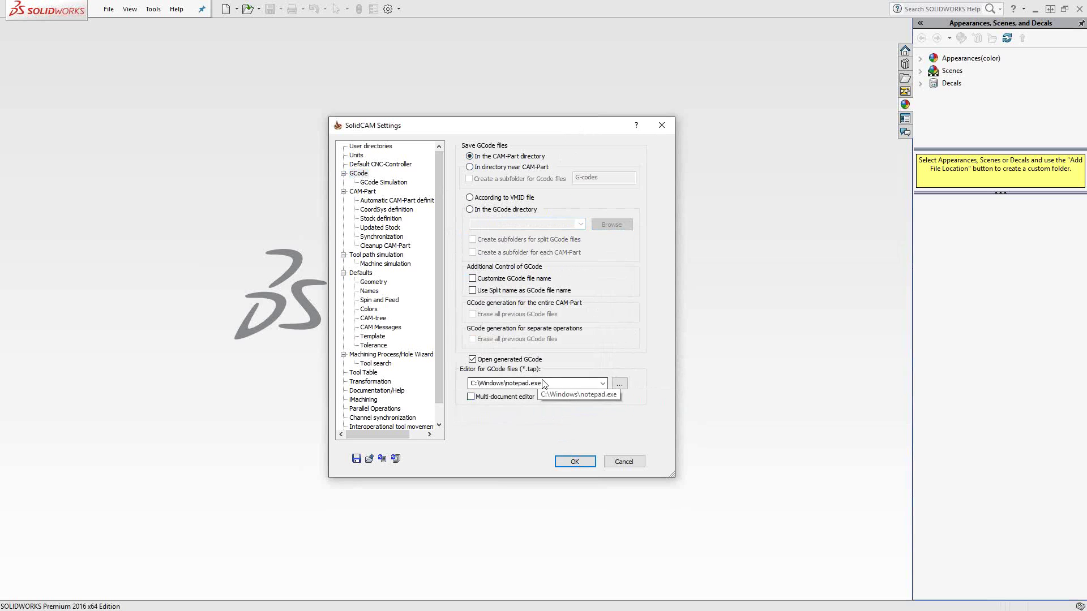
pyautogui.click(620, 386)
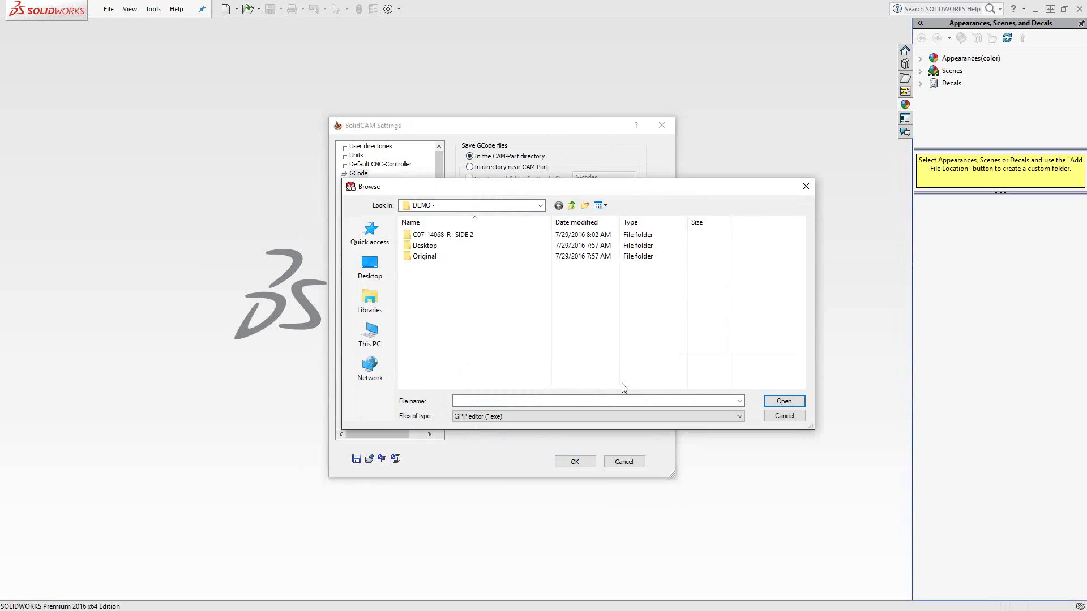
pyautogui.click(784, 416)
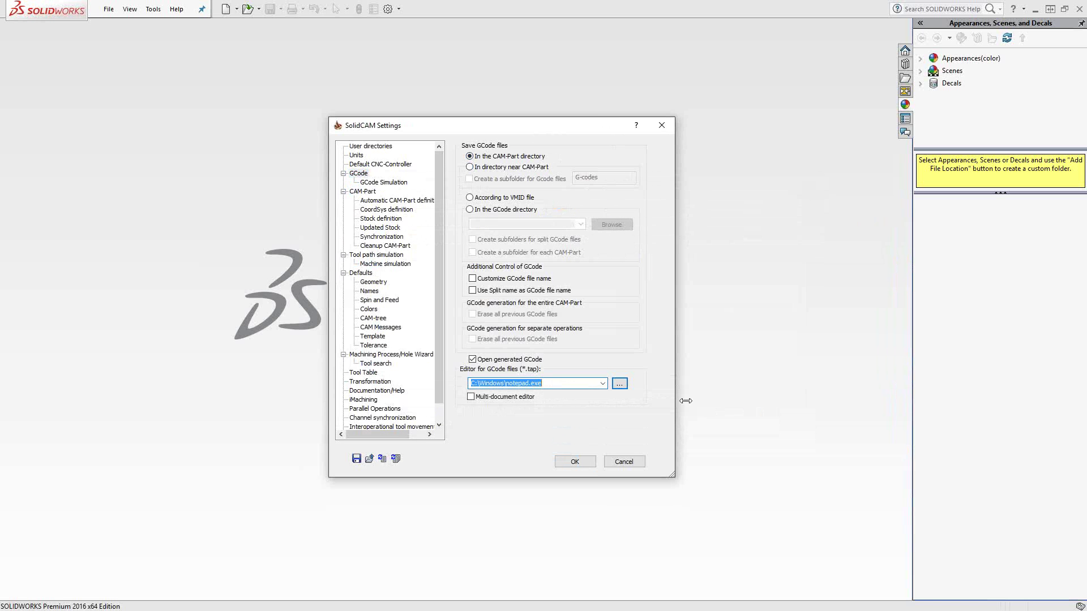
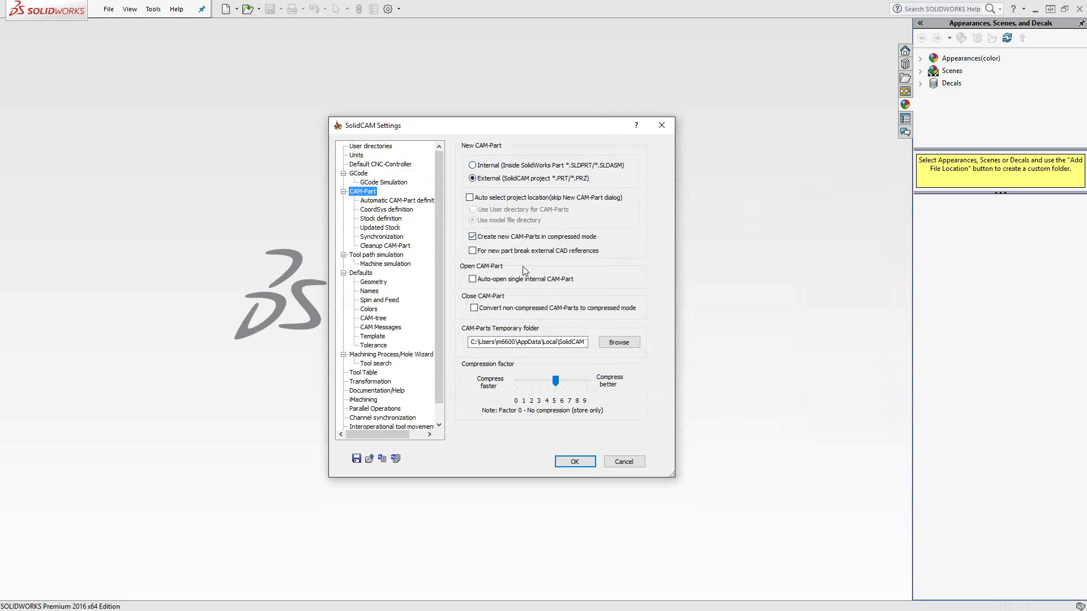
# Examine the automatic CAM-Part definition, the stock definition offsets and the miscellaneous settings, including the auto-save interval
pyautogui.click(393, 202)
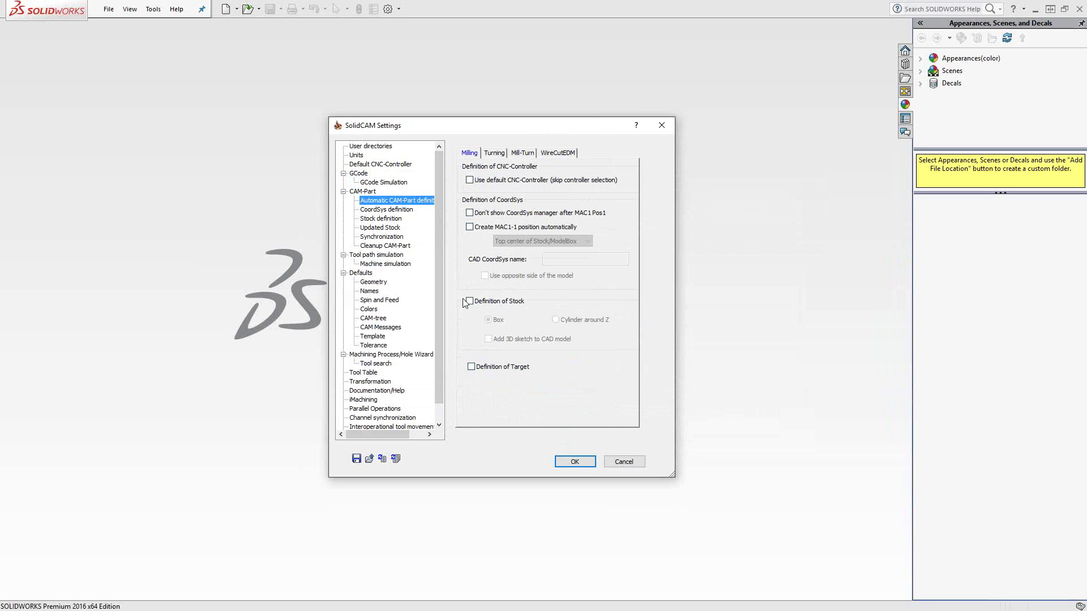
pyautogui.click(392, 221)
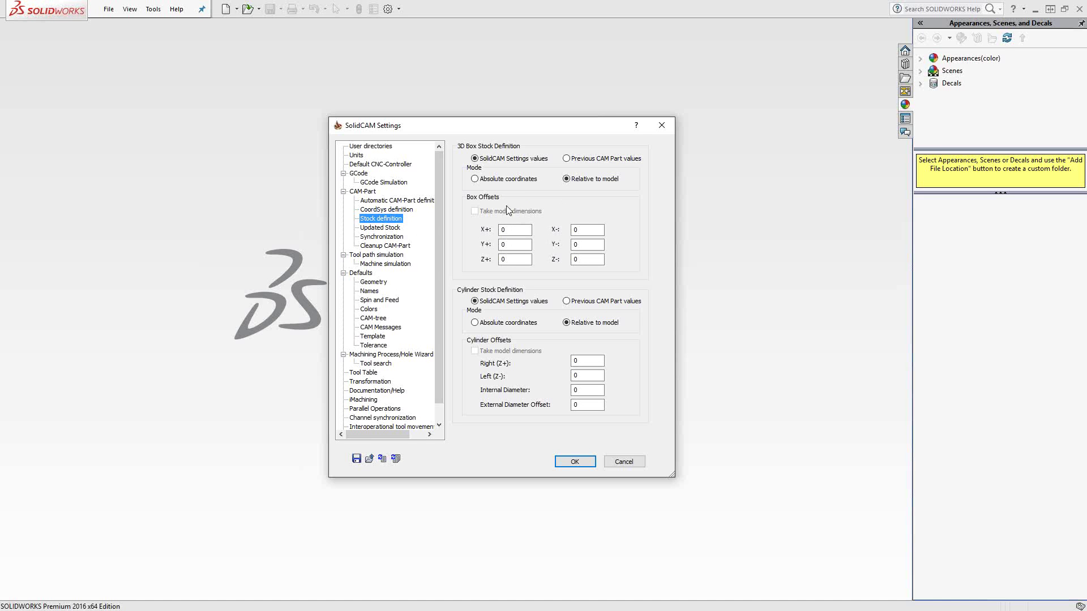
pyautogui.click(508, 231)
pyautogui.scroll(-1, 437, 377)
pyautogui.click(368, 419)
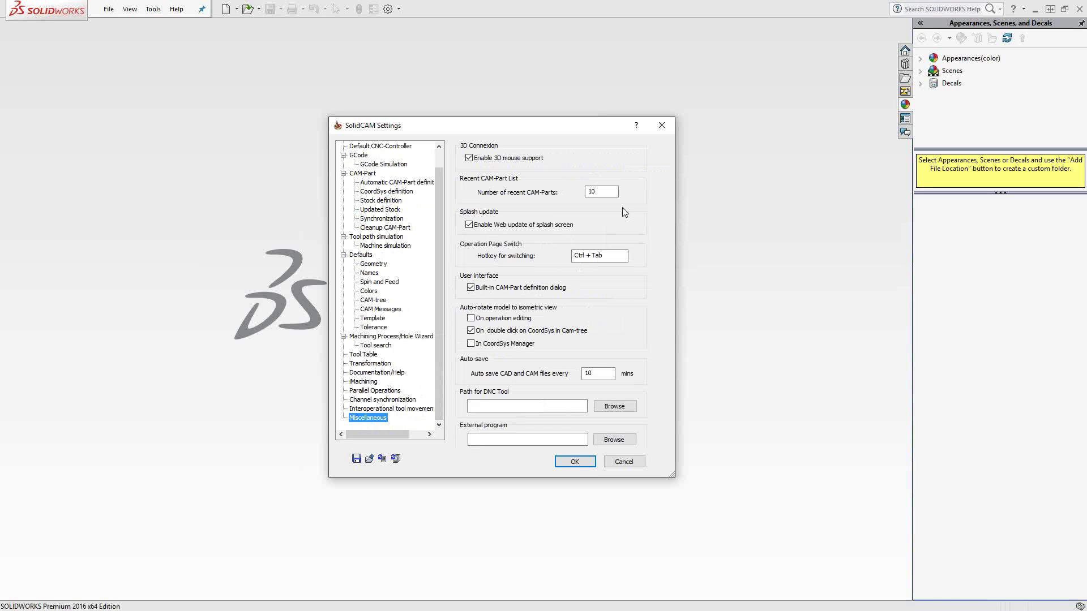
pyautogui.click(599, 374)
pyautogui.click(356, 459)
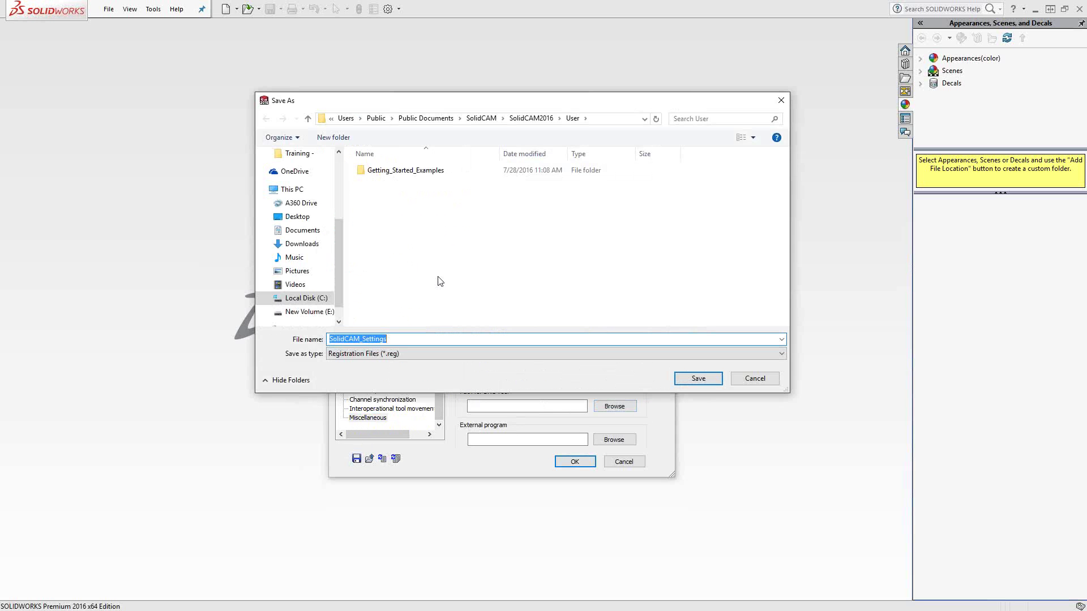
pyautogui.click(756, 379)
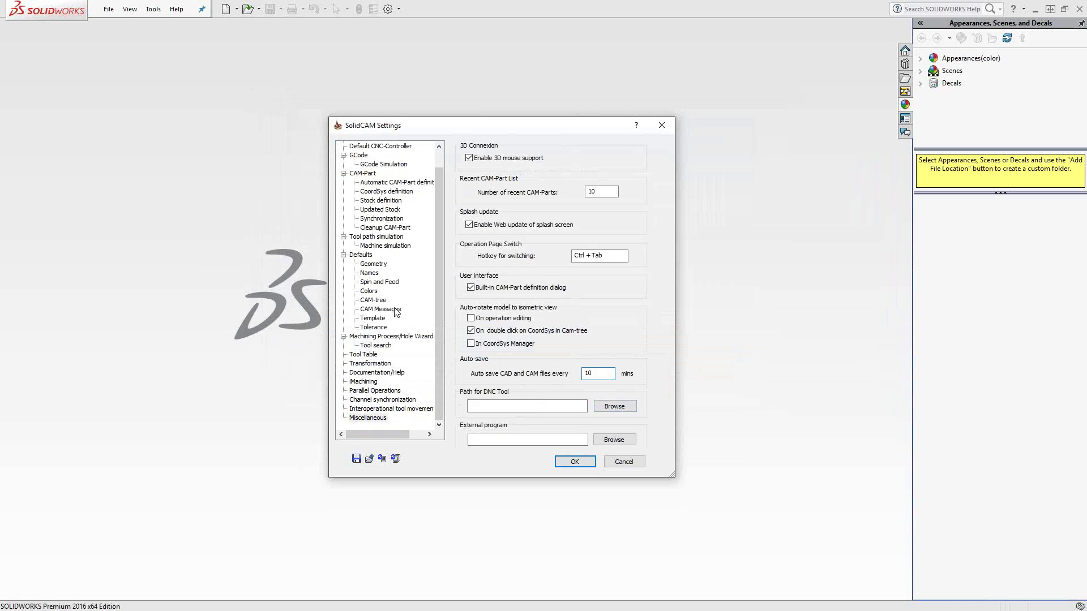
pyautogui.click(370, 458)
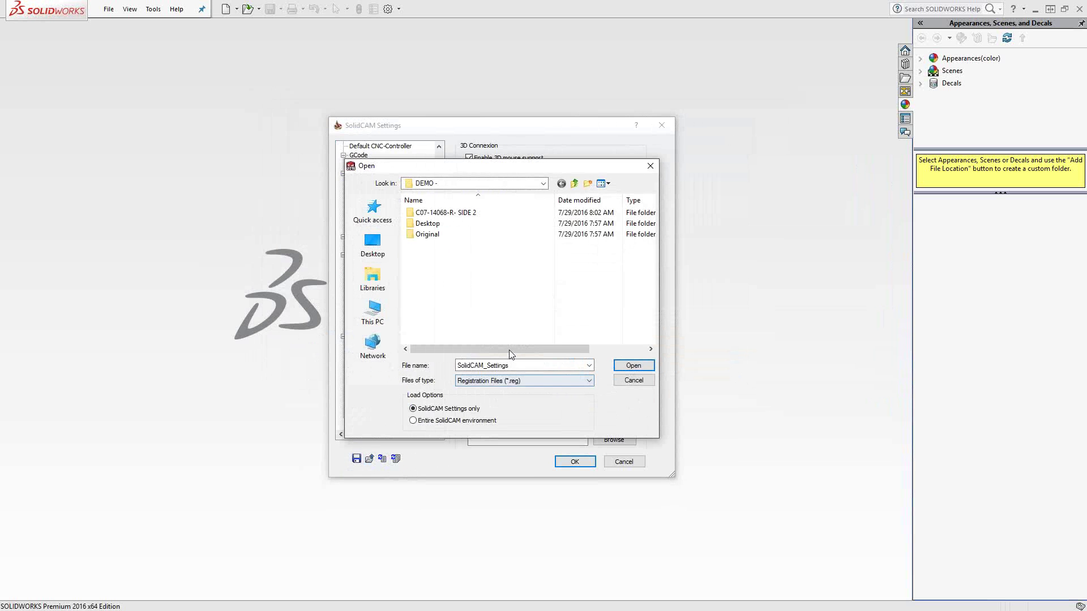
pyautogui.click(630, 381)
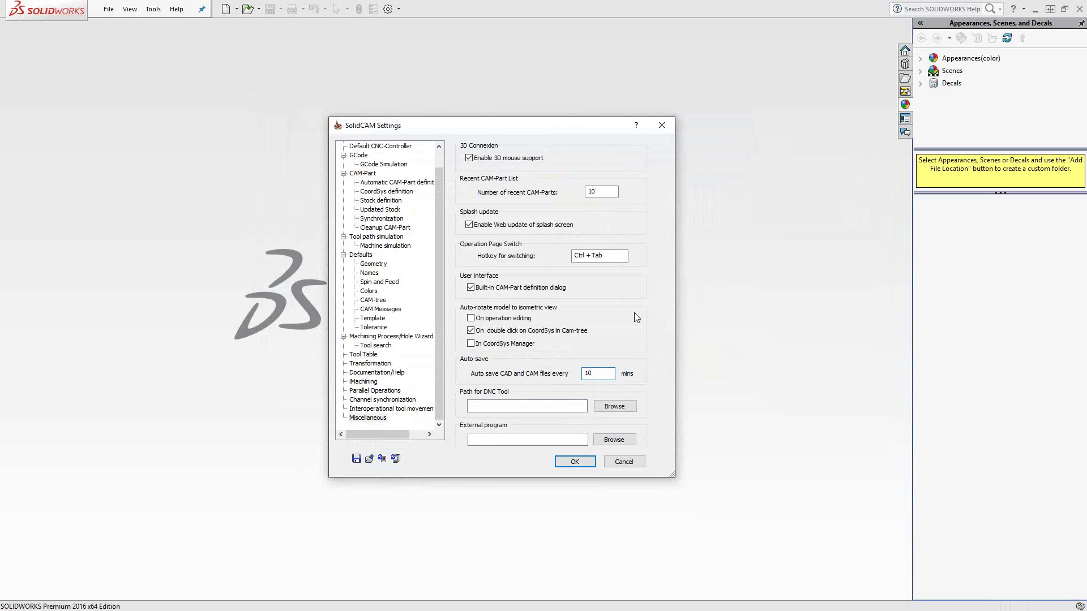
# Accept the SolidCAM settings and close the dialog
pyautogui.click(575, 462)
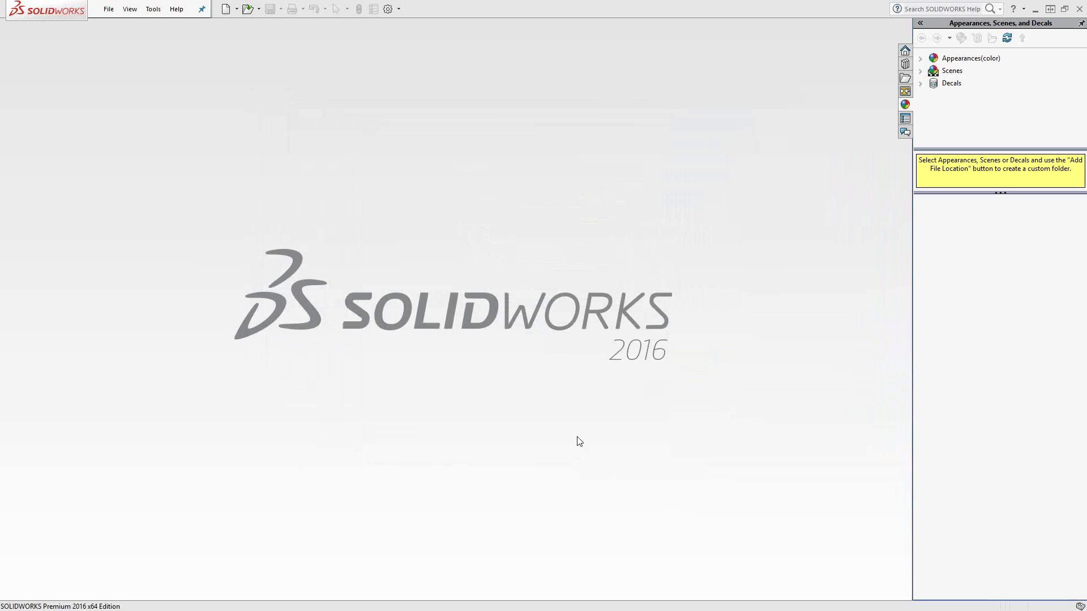